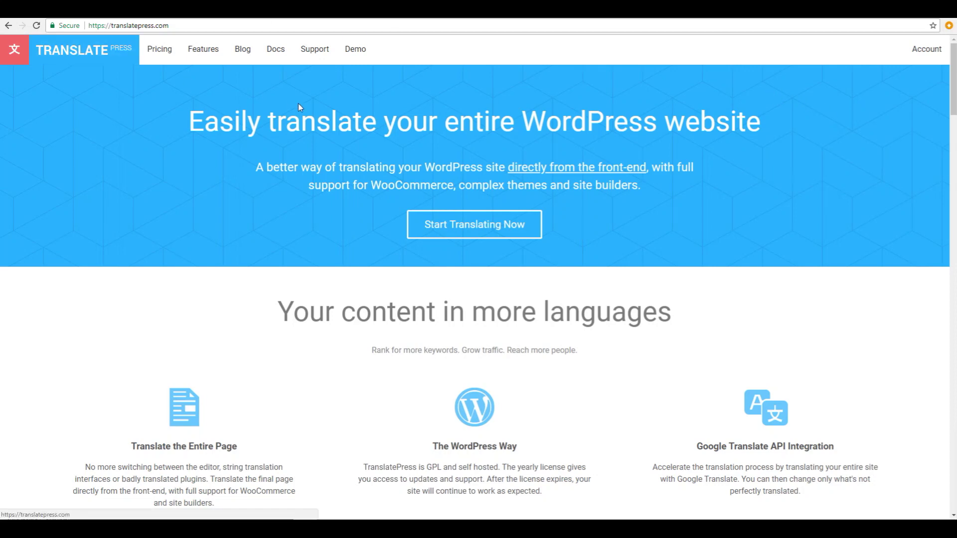
Step: Browse the translatepress.com homepage features, then switch to the WordPress Dashboard tab
scroll(299, 105, "down", 1)
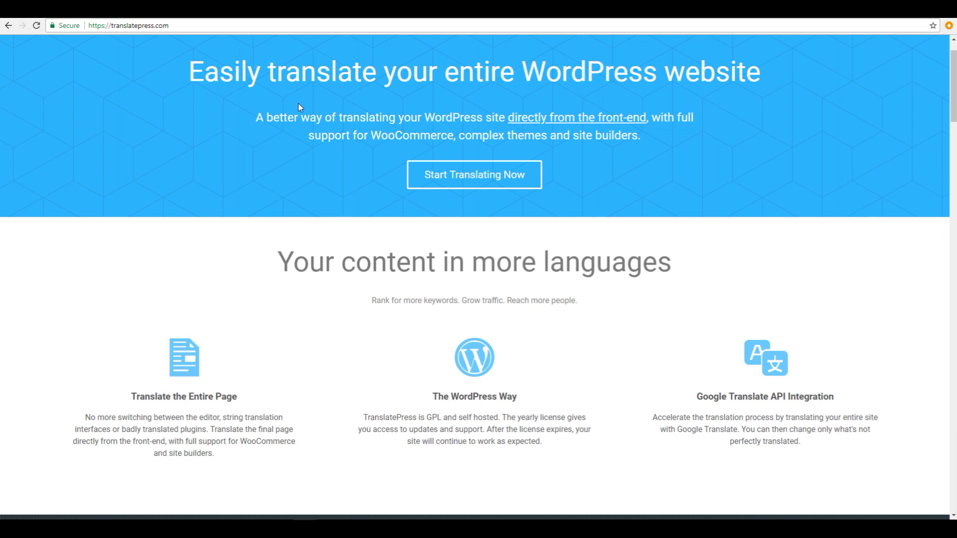
scroll(299, 107, "down", 3)
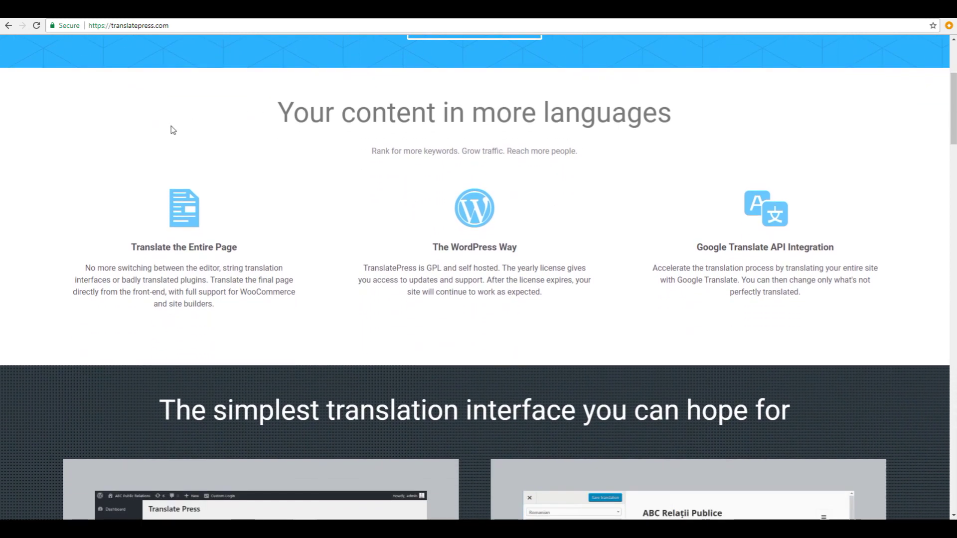
scroll(208, 123, "down", 6)
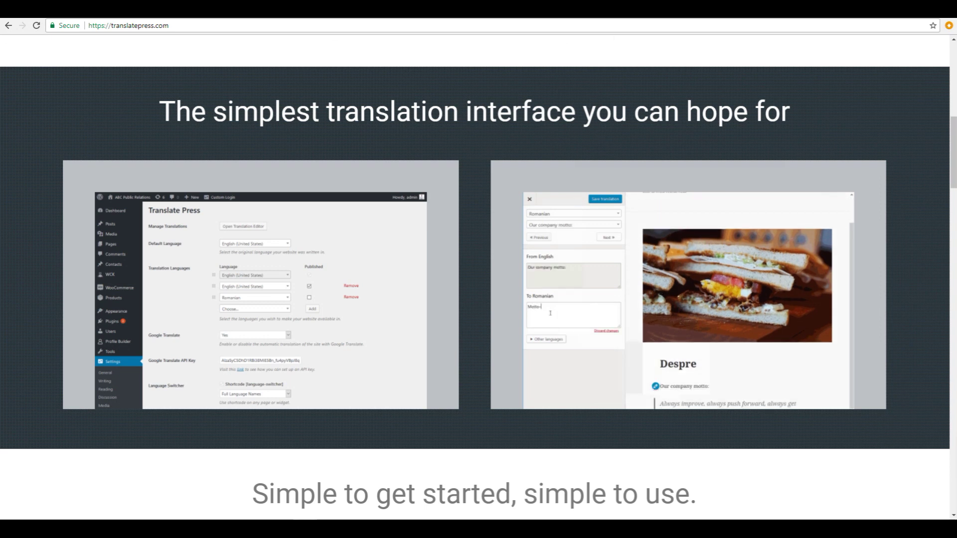
left_click(548, 10)
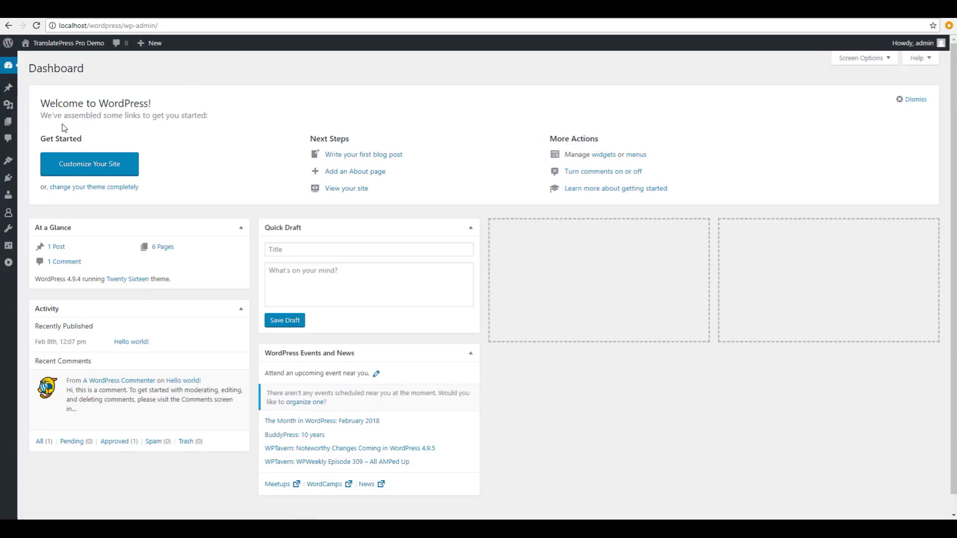
Step: Search the plugin directory for 'translatepress', then install and activate TranslatePress – Multilingual
mouse_move(9, 178)
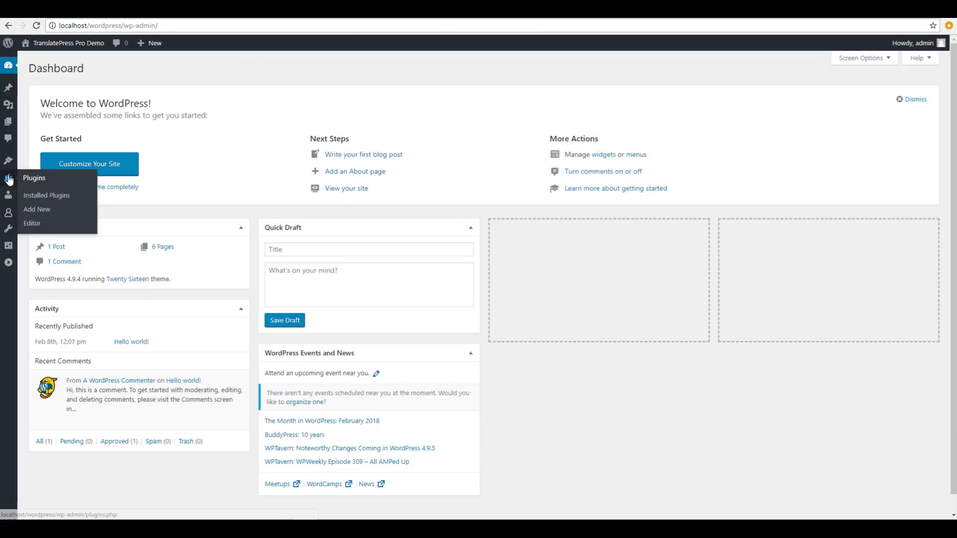
left_click(53, 213)
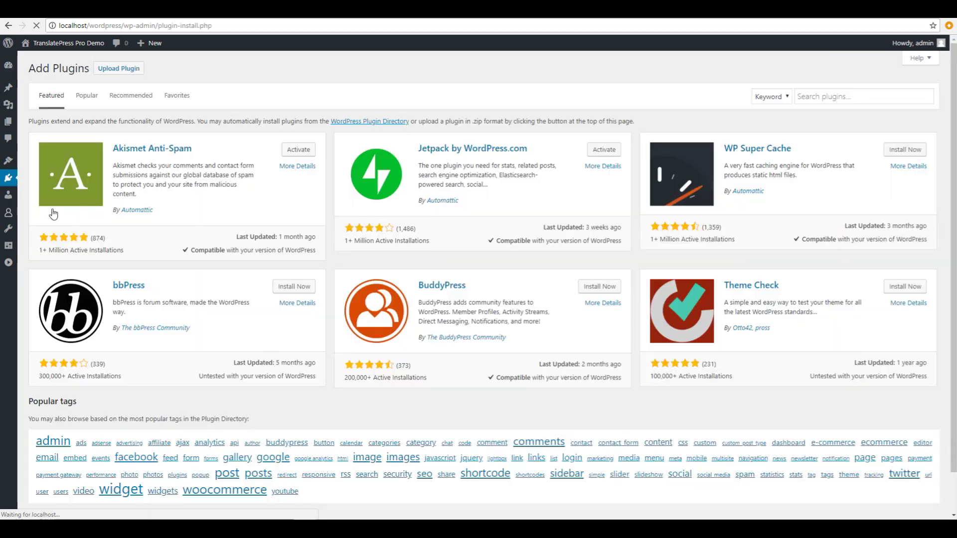
left_click(836, 97)
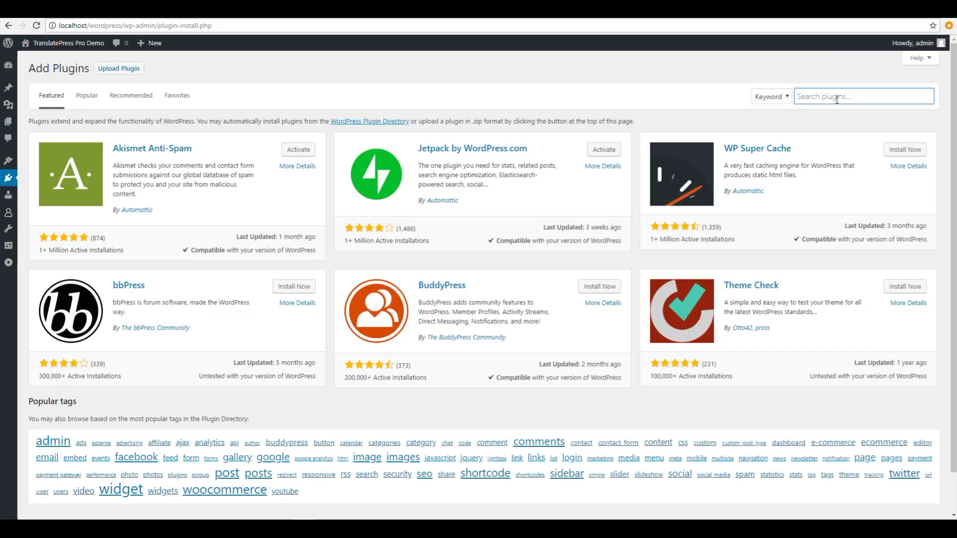
type("translatepress")
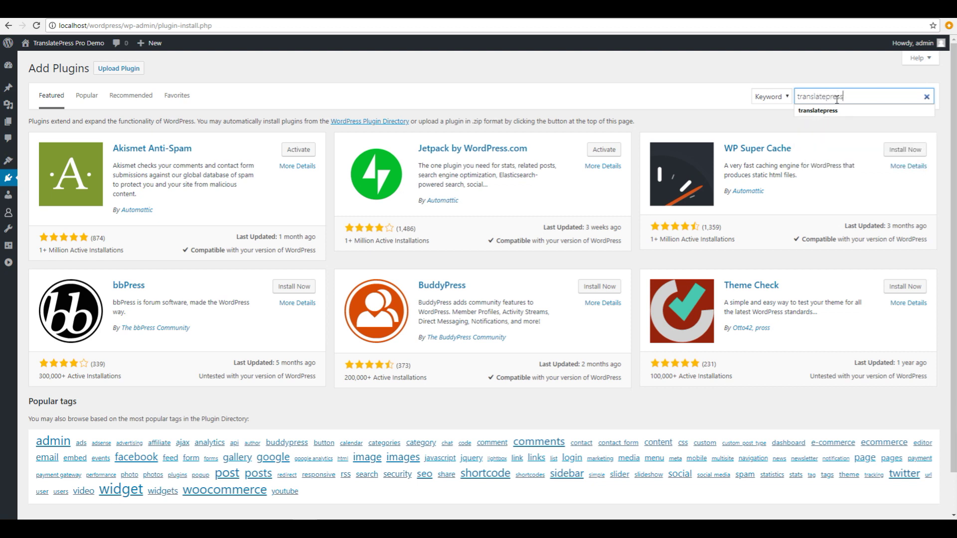
key("Return")
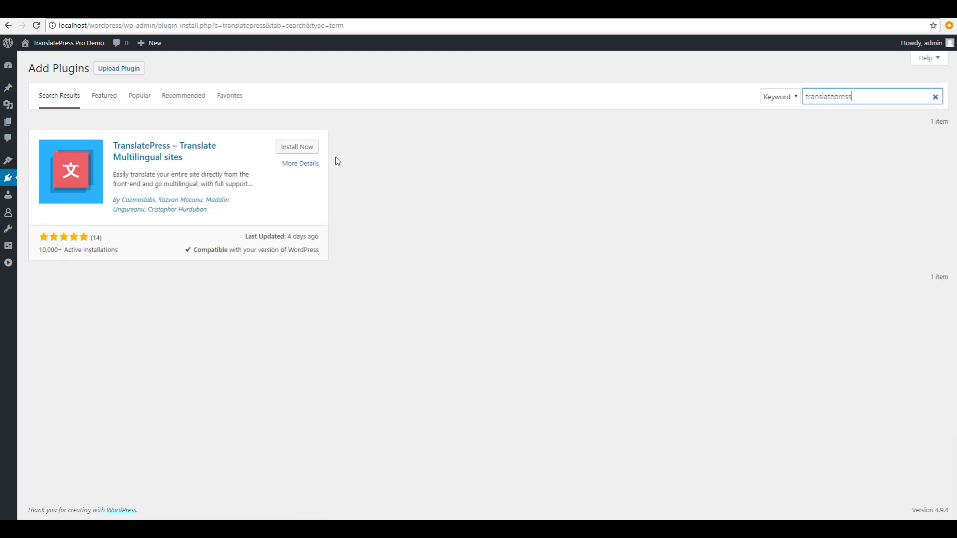
left_click(289, 147)
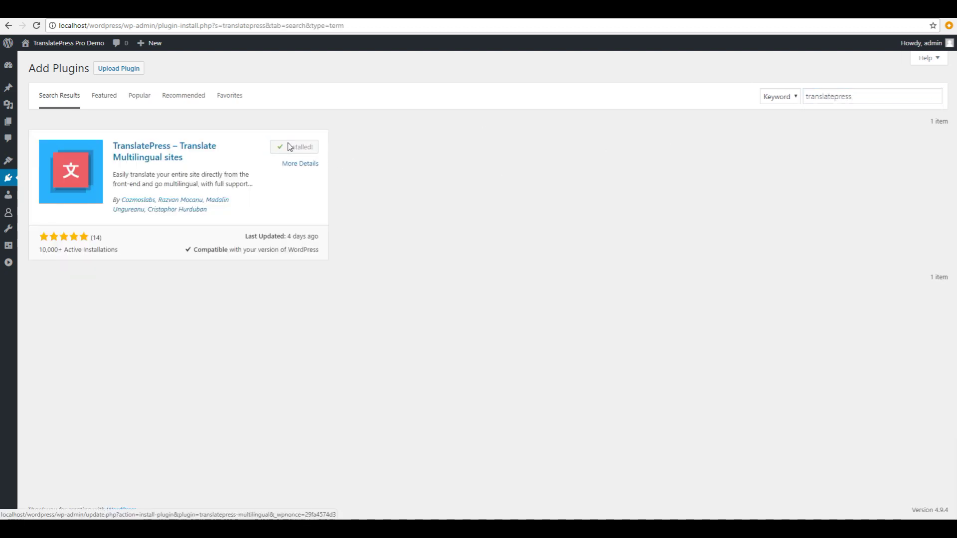
left_click(290, 149)
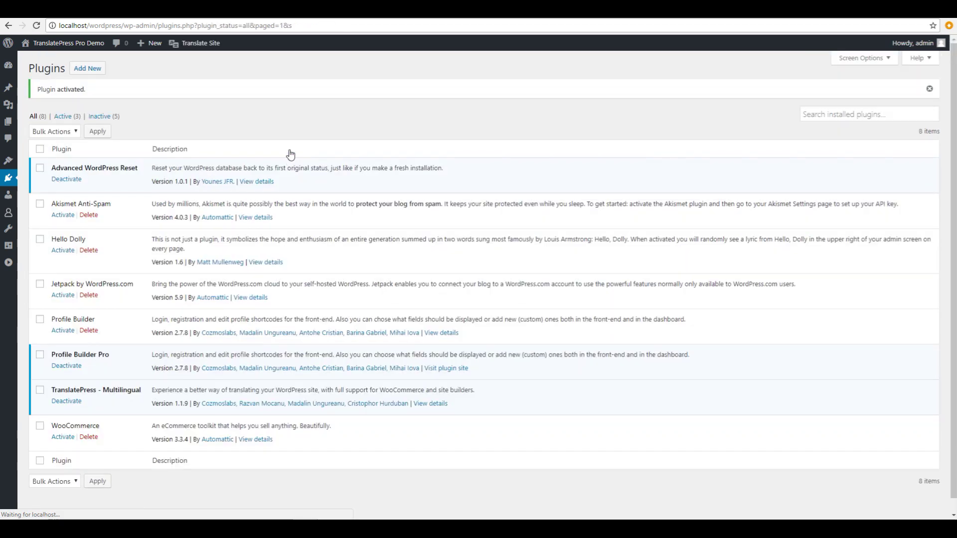
mouse_move(198, 49)
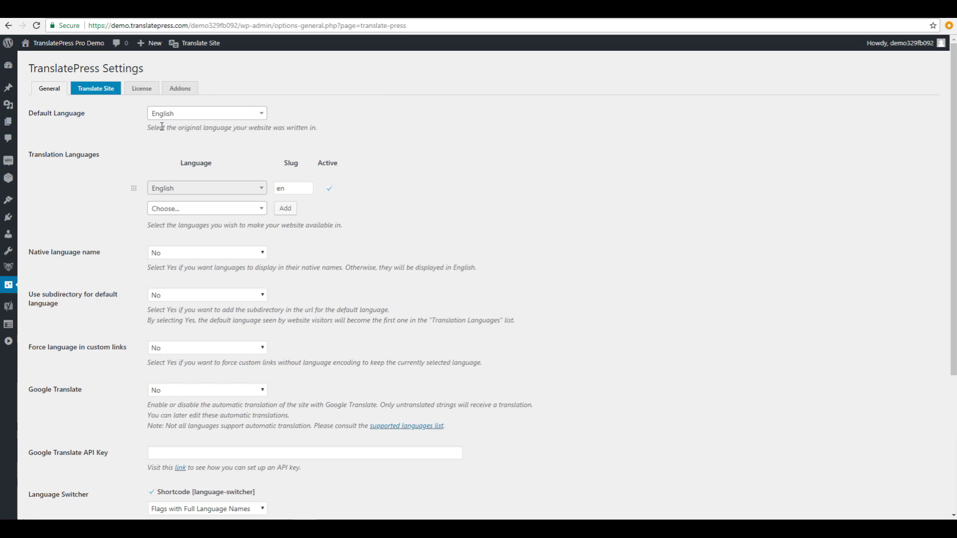
Step: Highlight the default language description and the Translation Languages label for emphasis
left_click_drag(148, 128, 309, 142)
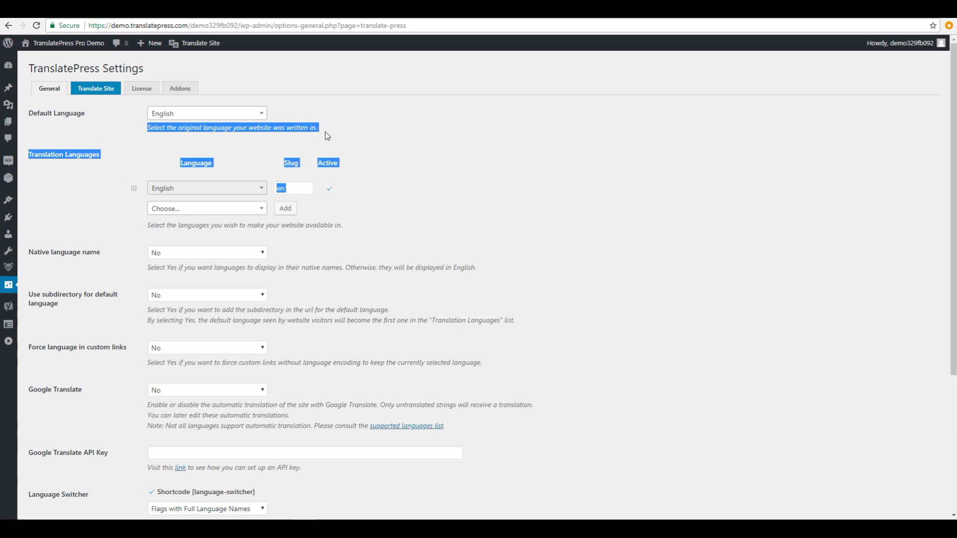
left_click(263, 125)
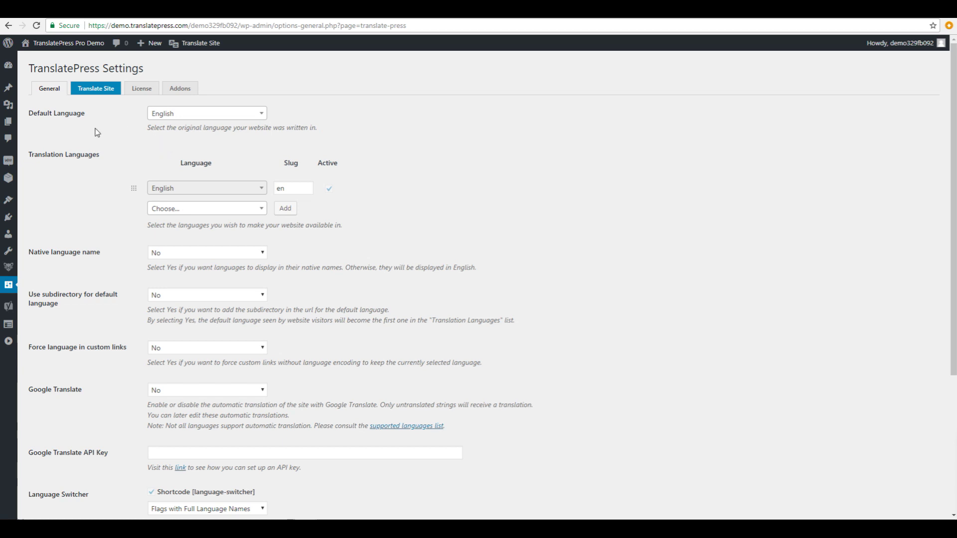
left_click_drag(42, 155, 111, 160)
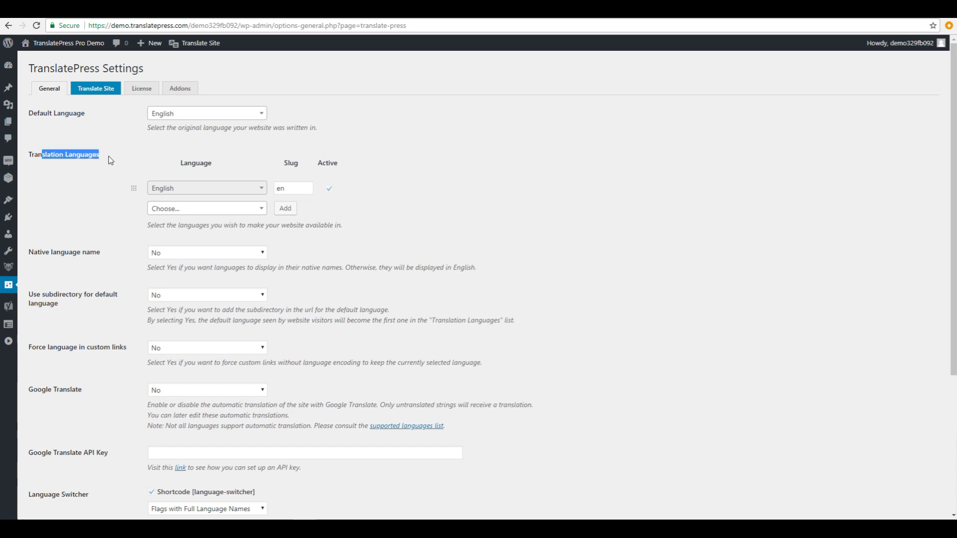
left_click(114, 159)
Step: Add French as a translation language
scroll(199, 160, "down", 1)
left_click(239, 159)
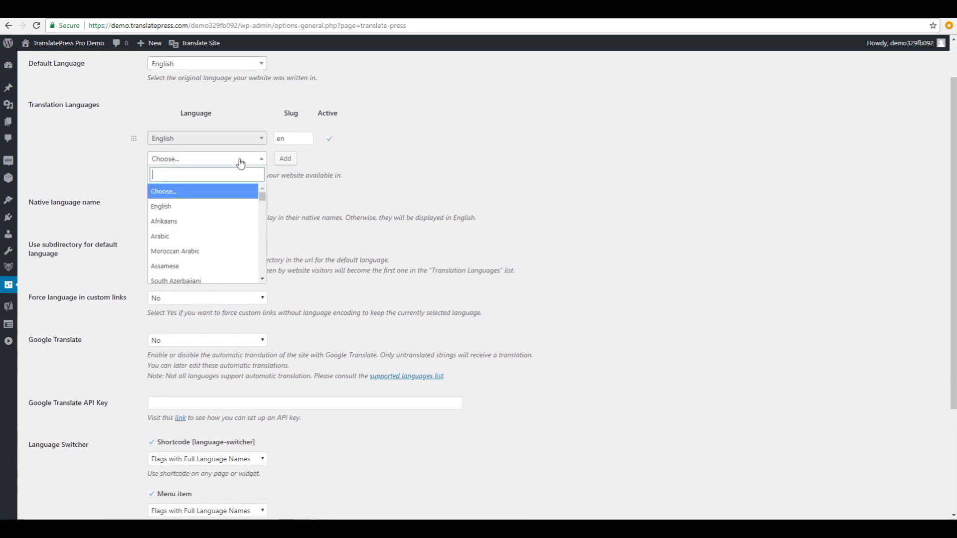
type("Fre")
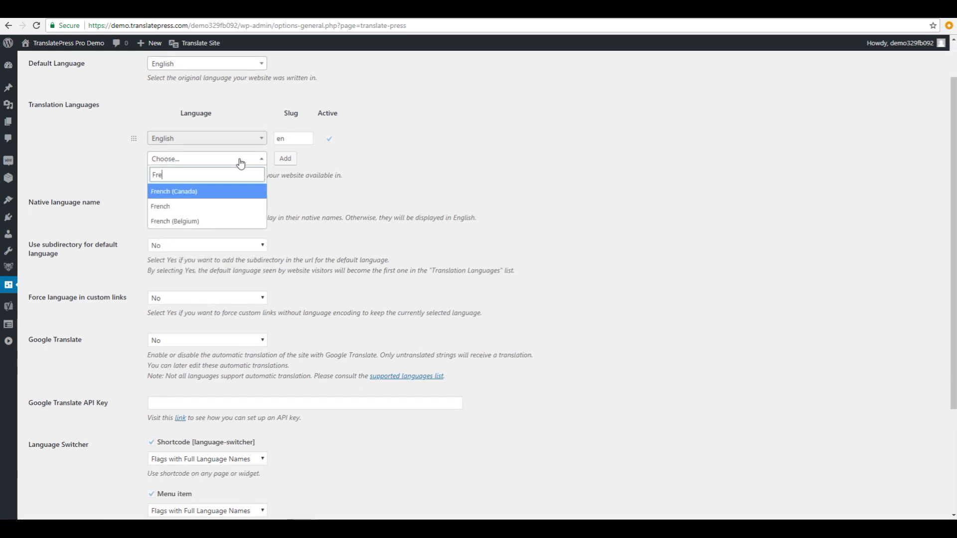
left_click(192, 206)
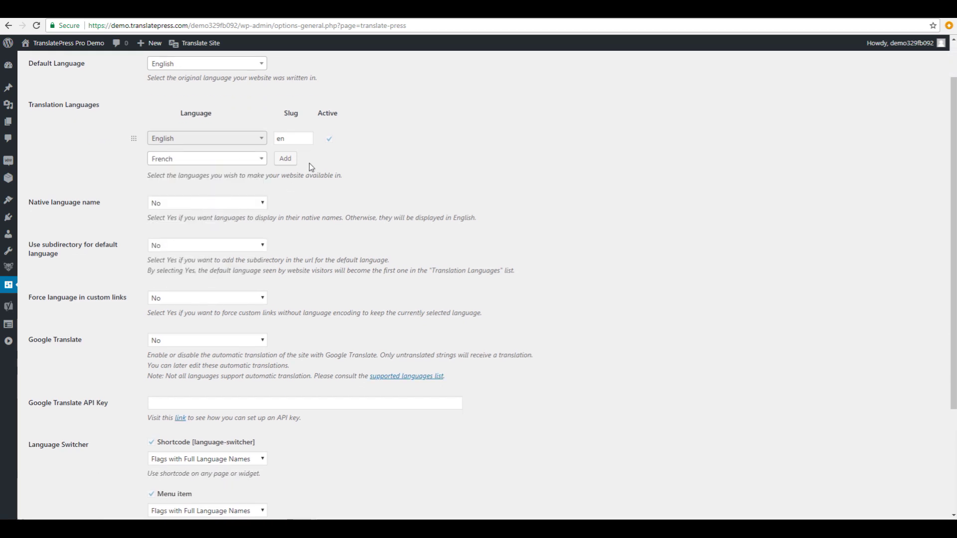
left_click(293, 160)
Step: Point out the Google Translate and Language Switcher options, then save the settings
scroll(115, 185, "down", 2)
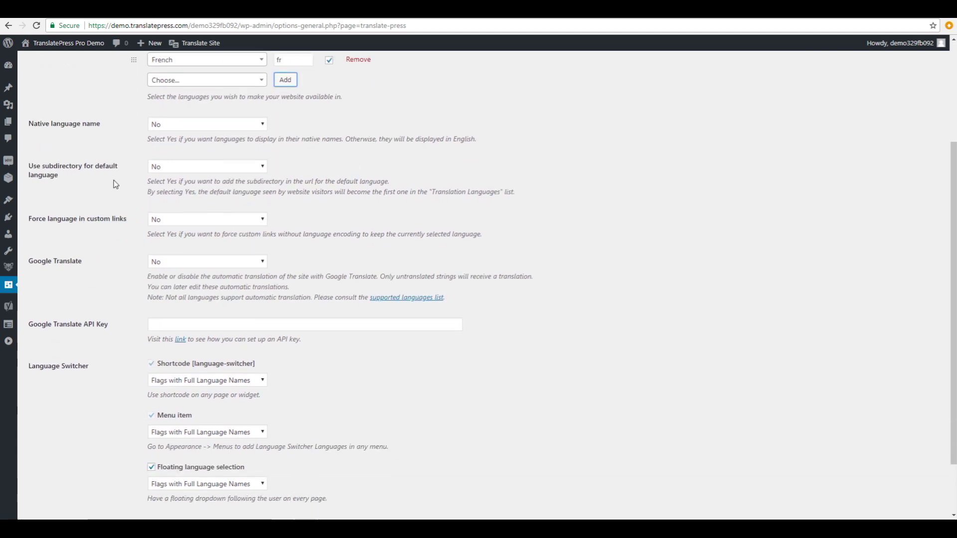
scroll(115, 185, "down", 1)
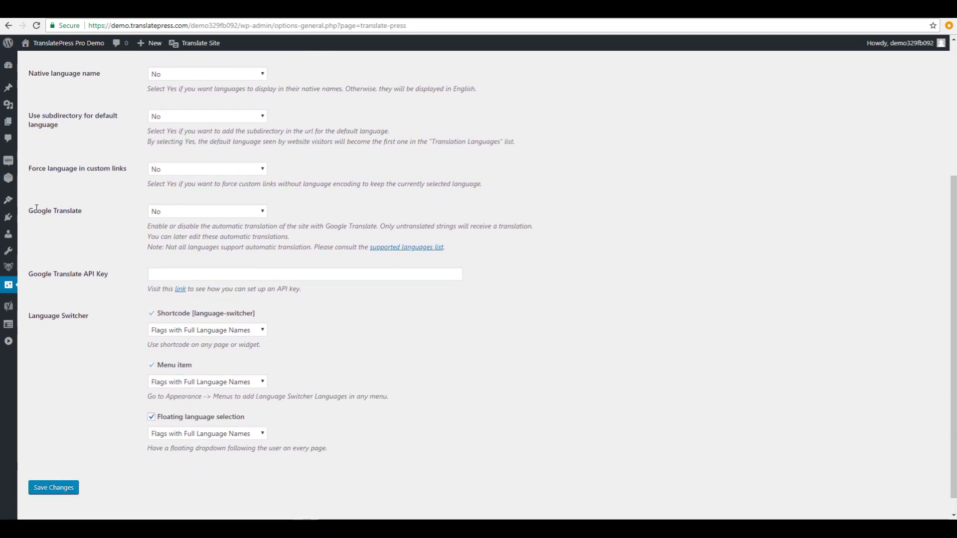
left_click_drag(38, 208, 82, 212)
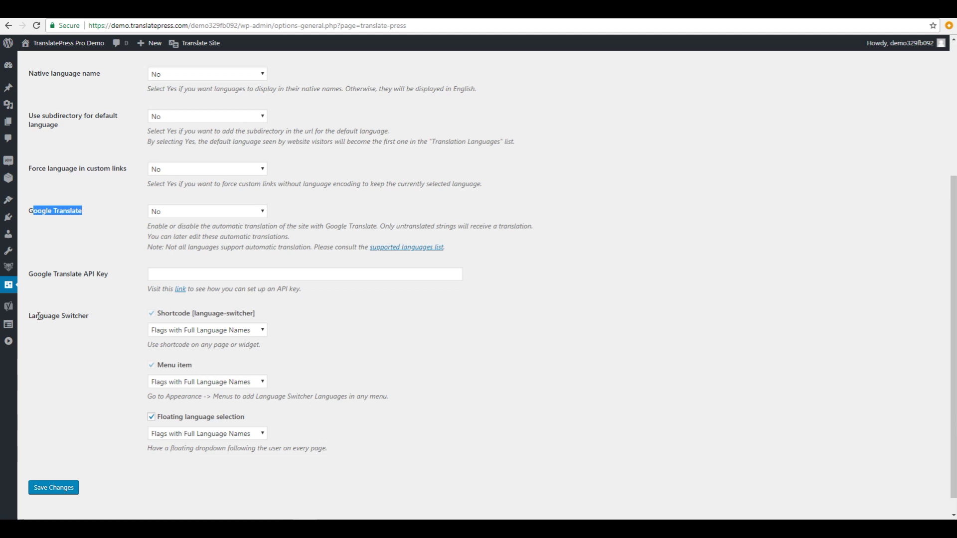
left_click_drag(36, 315, 124, 317)
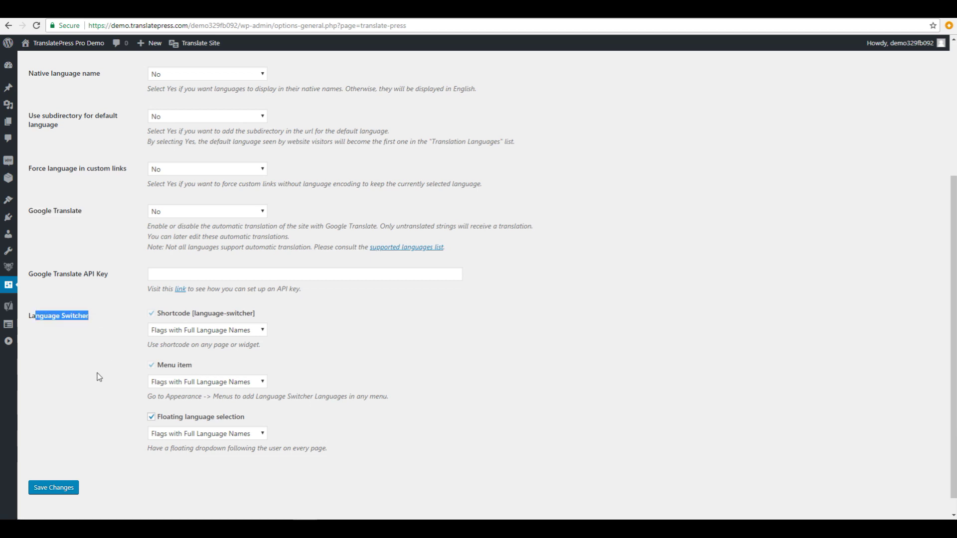
left_click(64, 491)
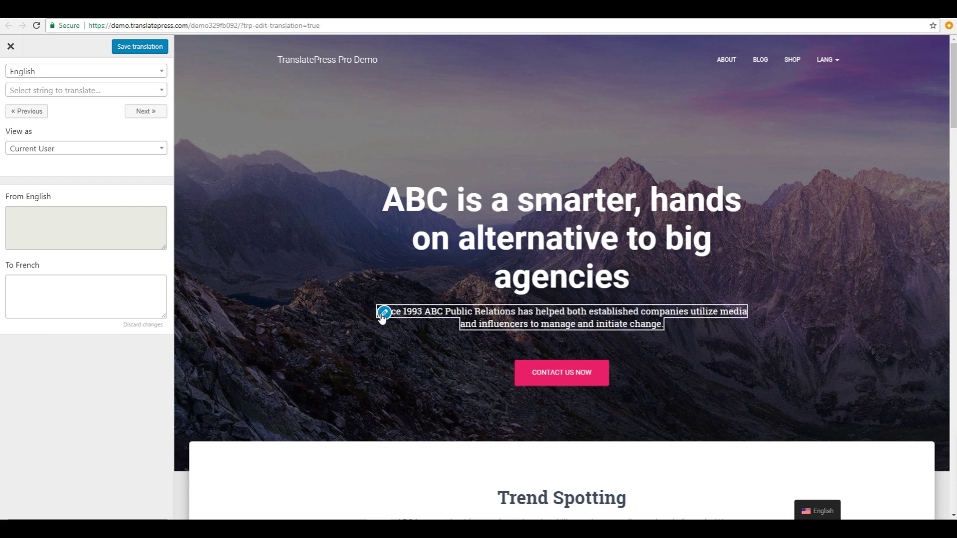
Step: Translate the 'Contact us now' button text to French as 'Contactez nous' and save
left_click(539, 376)
left_click(89, 298)
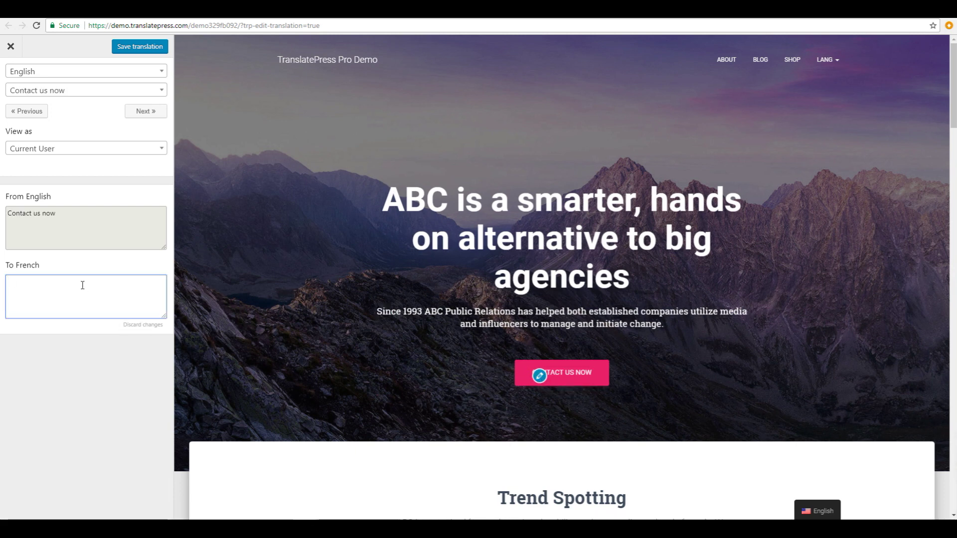
type("Contactez nous")
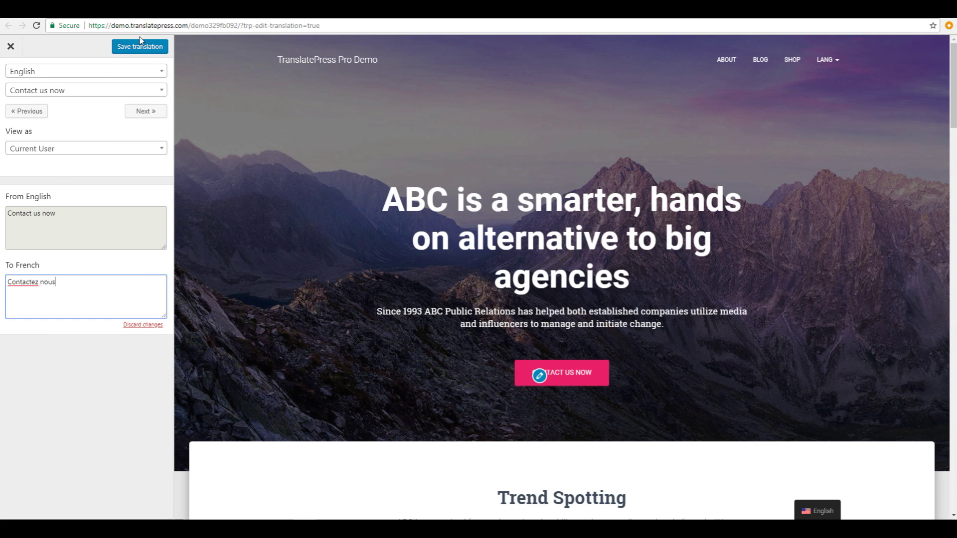
left_click(142, 50)
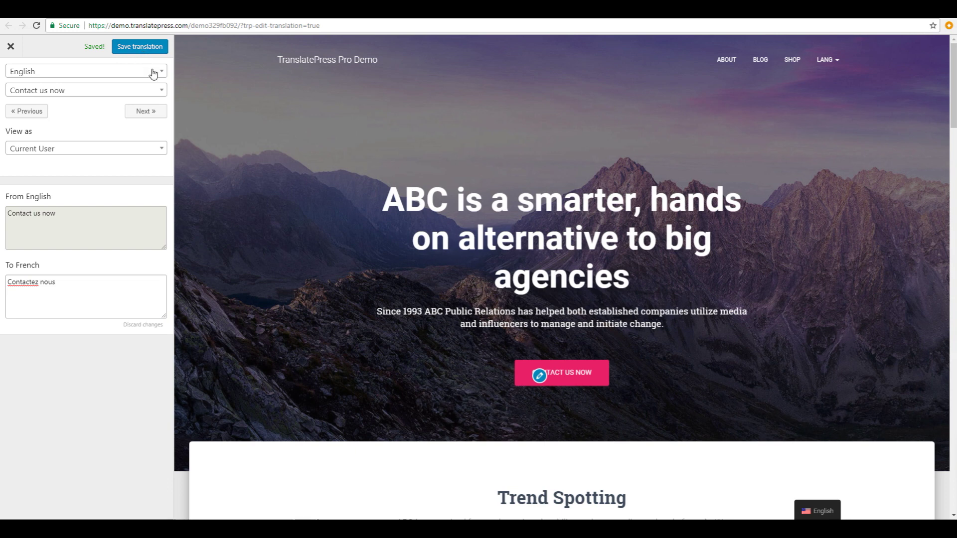
Step: Preview the site in French and save 'Boutique' as the Shop menu item's translation
left_click(153, 73)
left_click(122, 119)
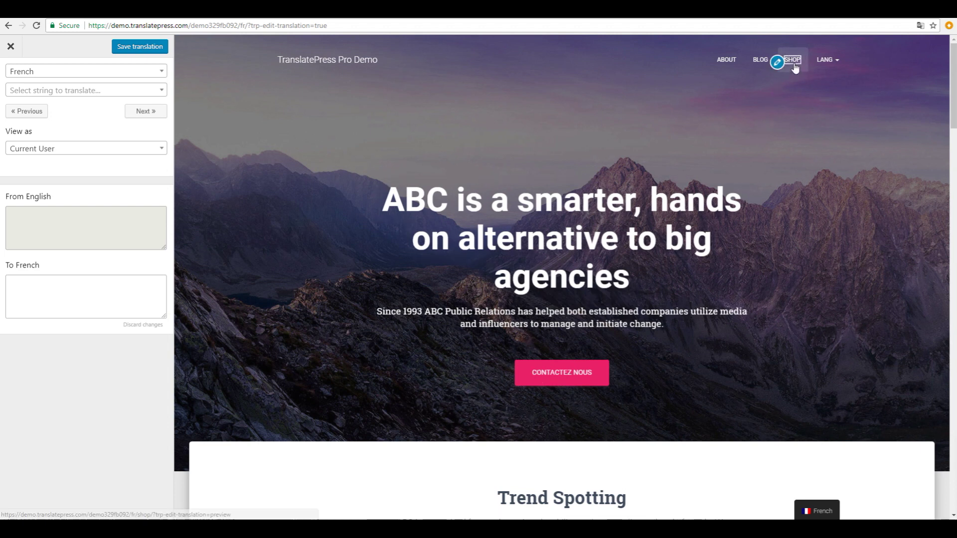
left_click(779, 64)
left_click(47, 294)
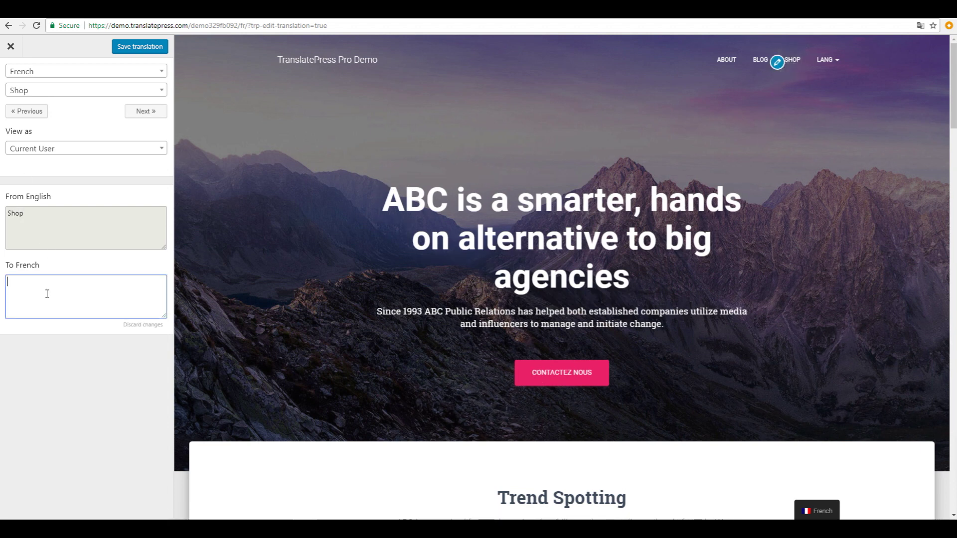
type("Boutique")
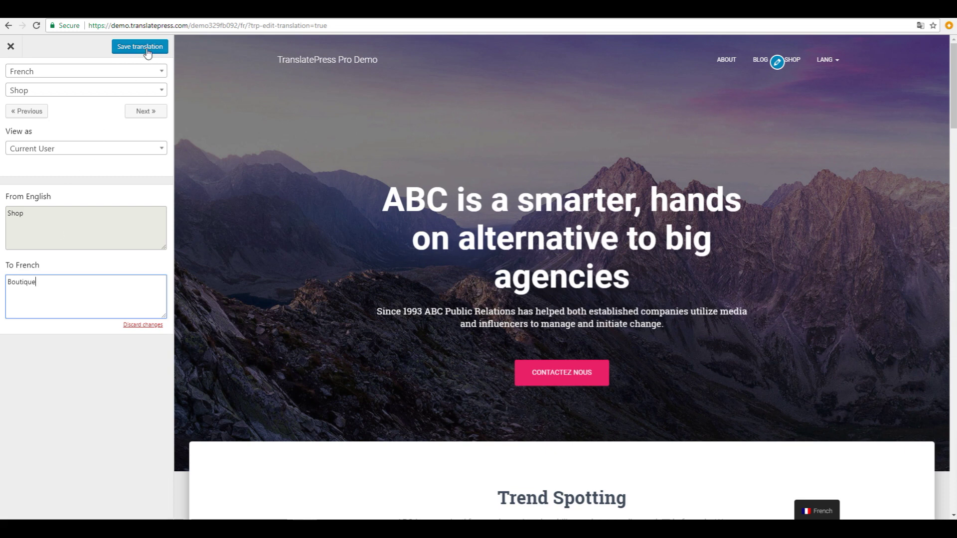
left_click(147, 49)
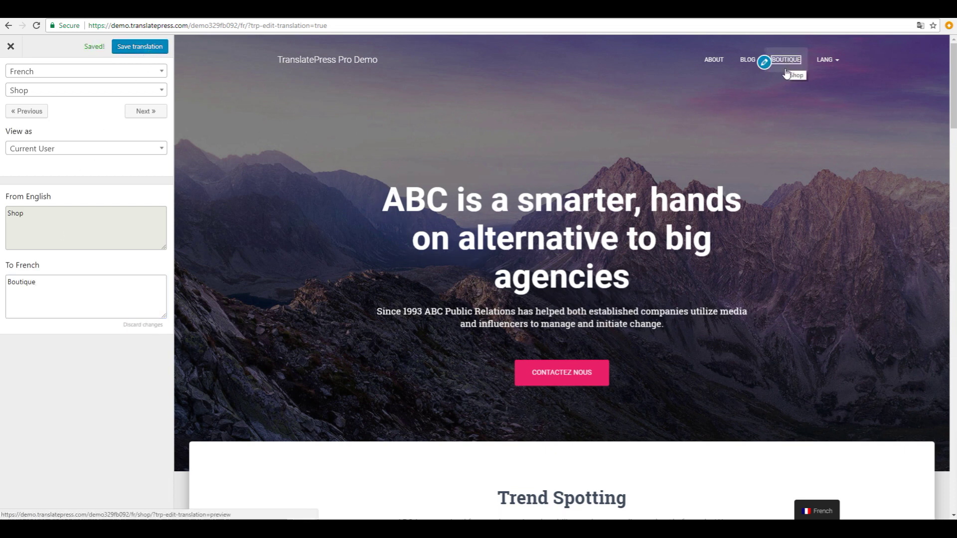
Step: Load the Products heading's French translation 'Produits' for review
scroll(686, 154, "down", 6)
scroll(687, 162, "down", 8)
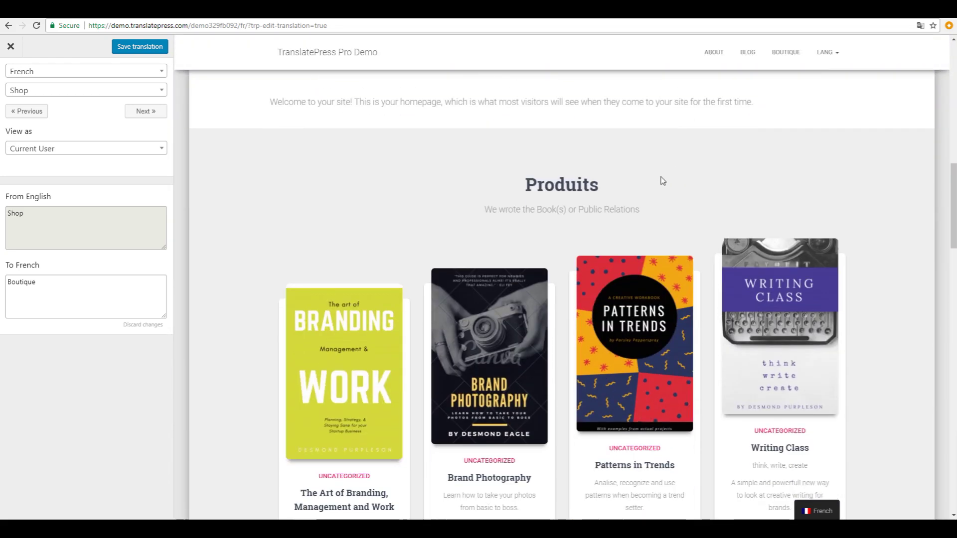
left_click(517, 170)
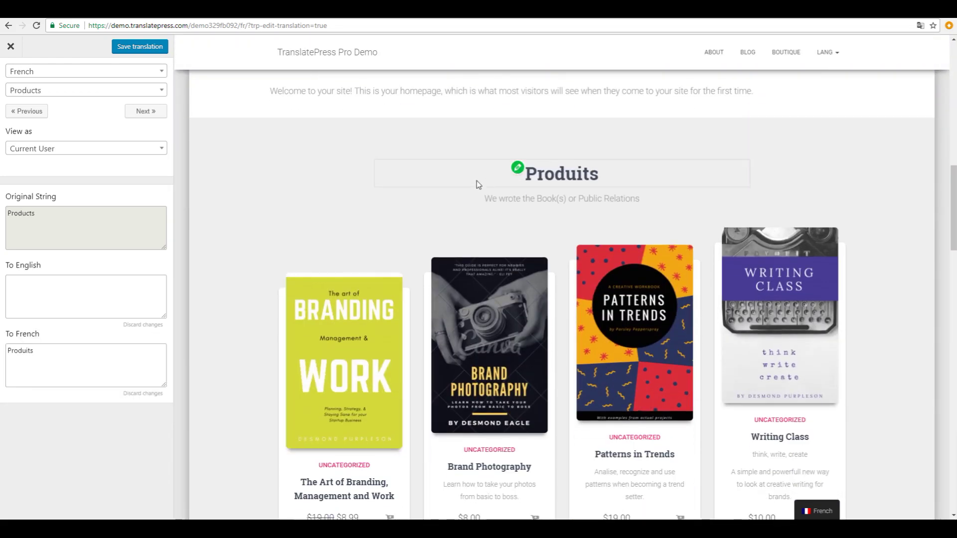
left_click(62, 350)
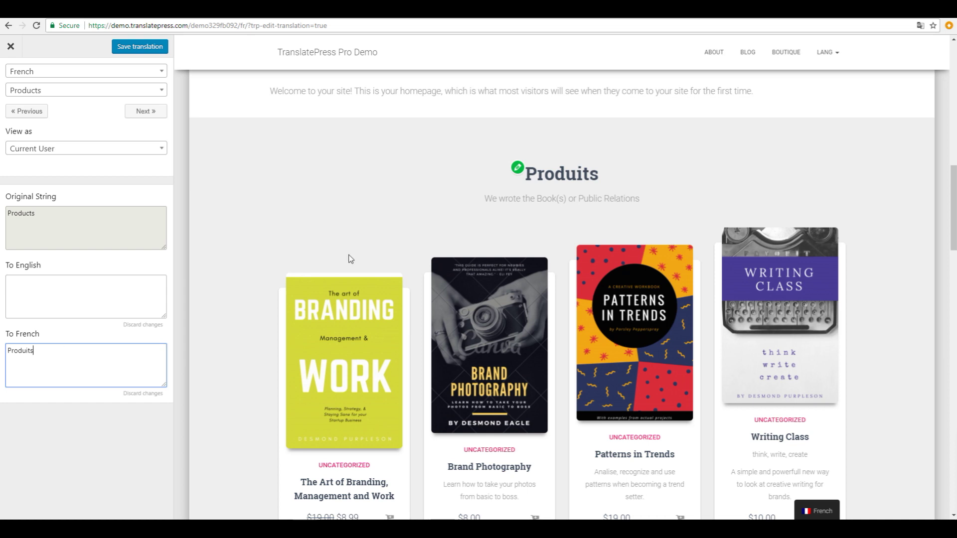
left_click(778, 268)
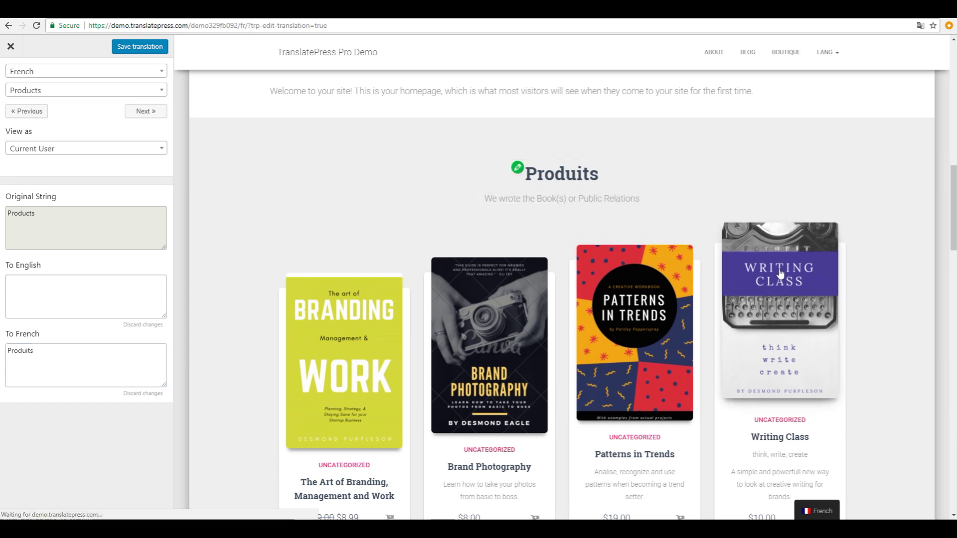
Step: Translate the Writing Class product title to French as 'Classe d'ecriture' and save
scroll(779, 269, "down", 2)
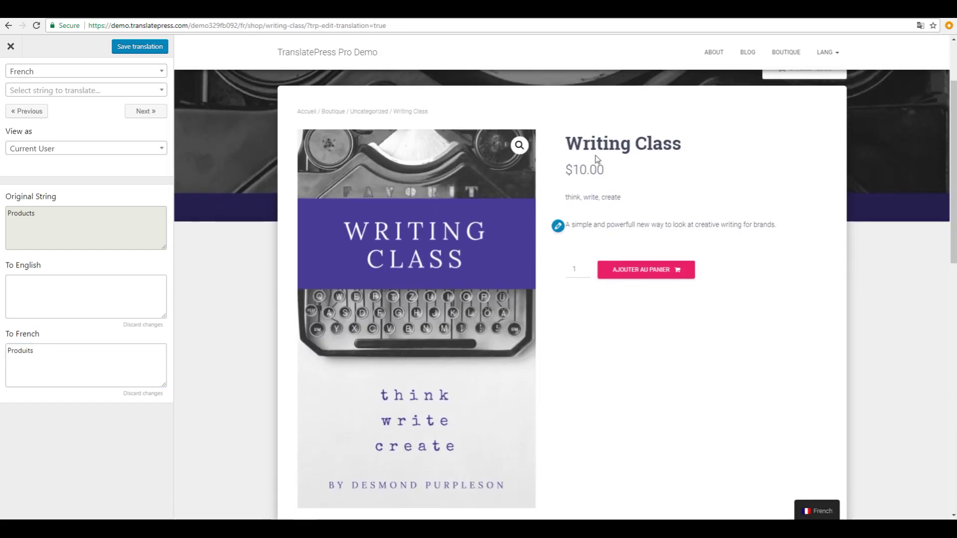
mouse_move(581, 148)
mouse_move(581, 224)
left_click(557, 137)
left_click(76, 290)
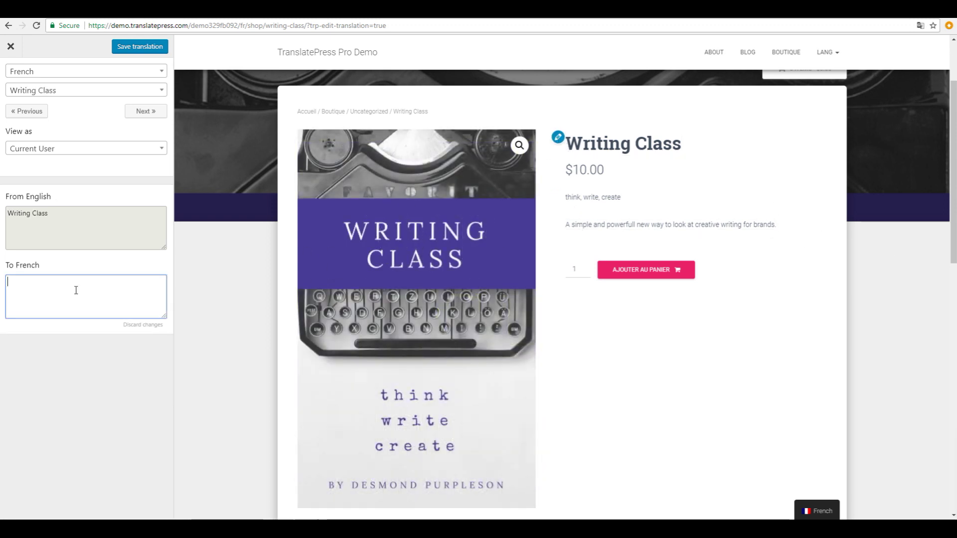
type("Classe d")
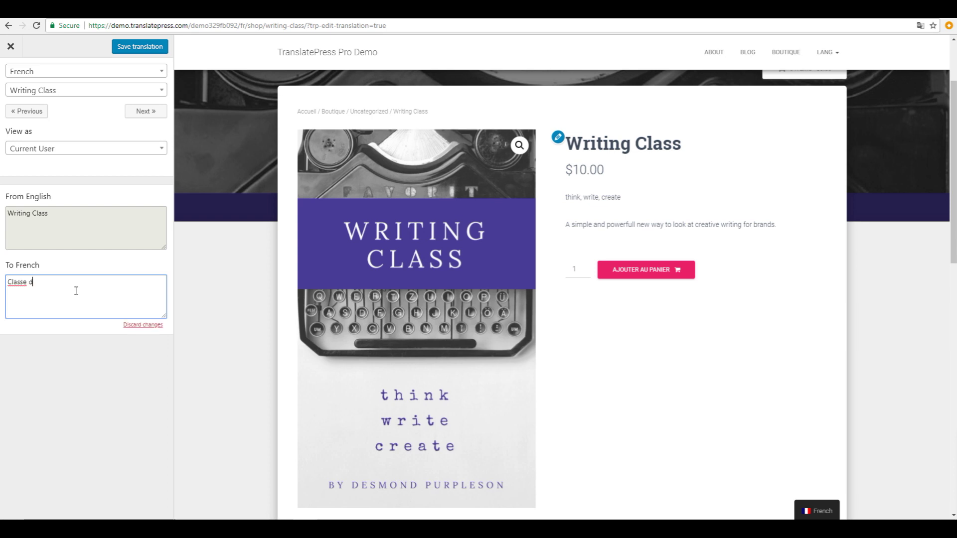
type("'ecriture")
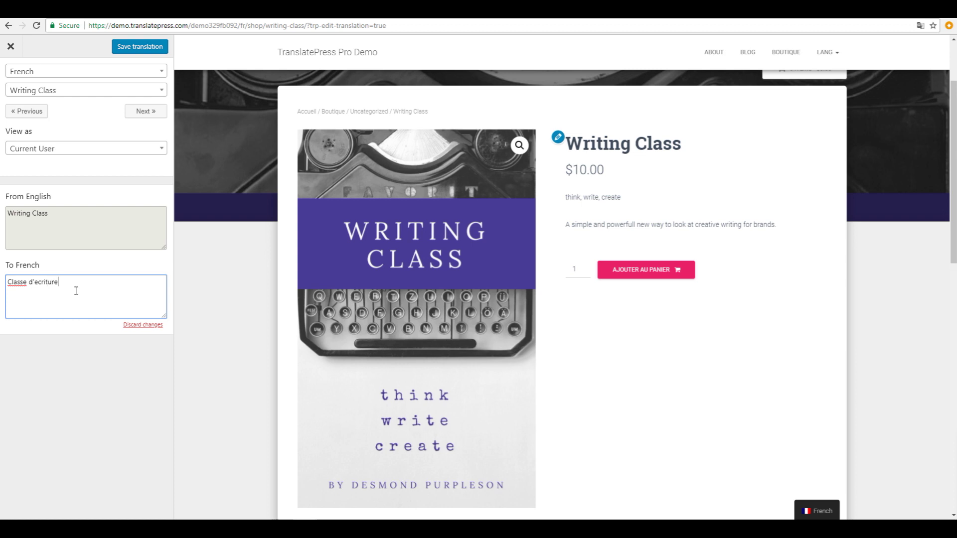
left_click(141, 47)
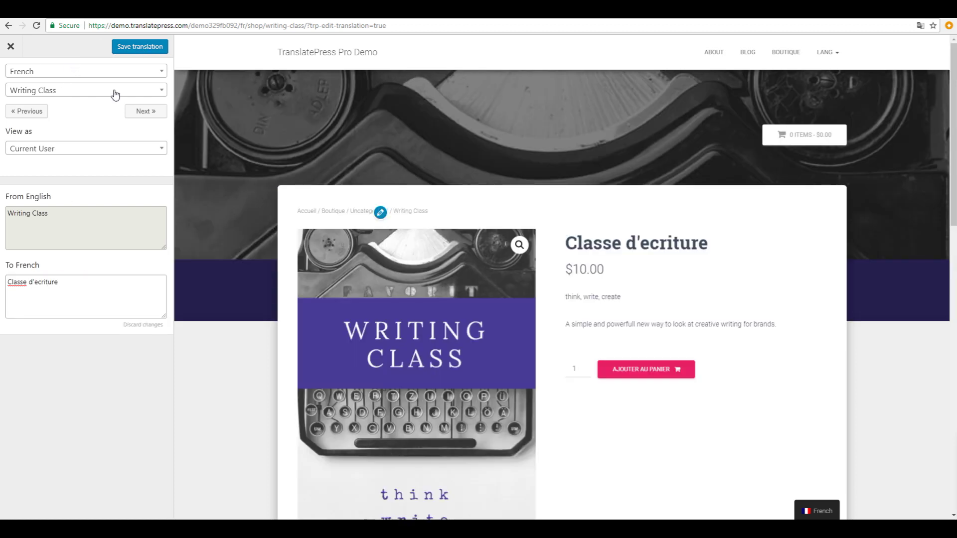
Step: Browse the list of translatable strings on the page without changing anything
left_click(114, 92)
scroll(101, 145, "down", 1)
scroll(100, 152, "down", 1)
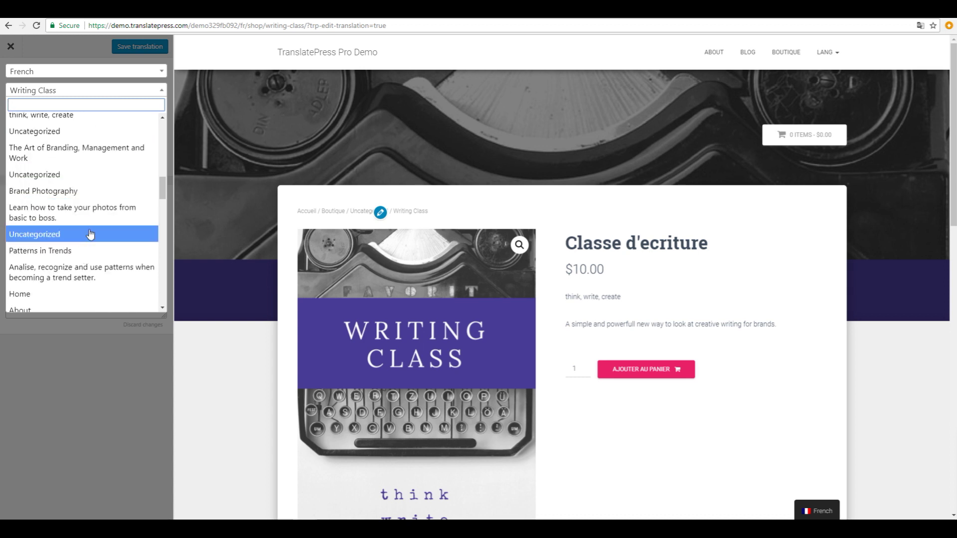
scroll(84, 205, "down", 2)
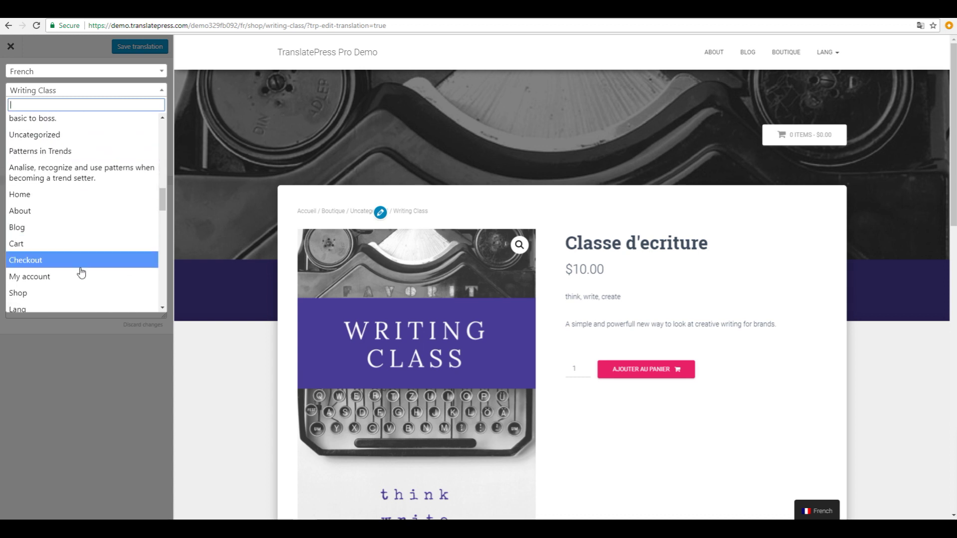
left_click(145, 372)
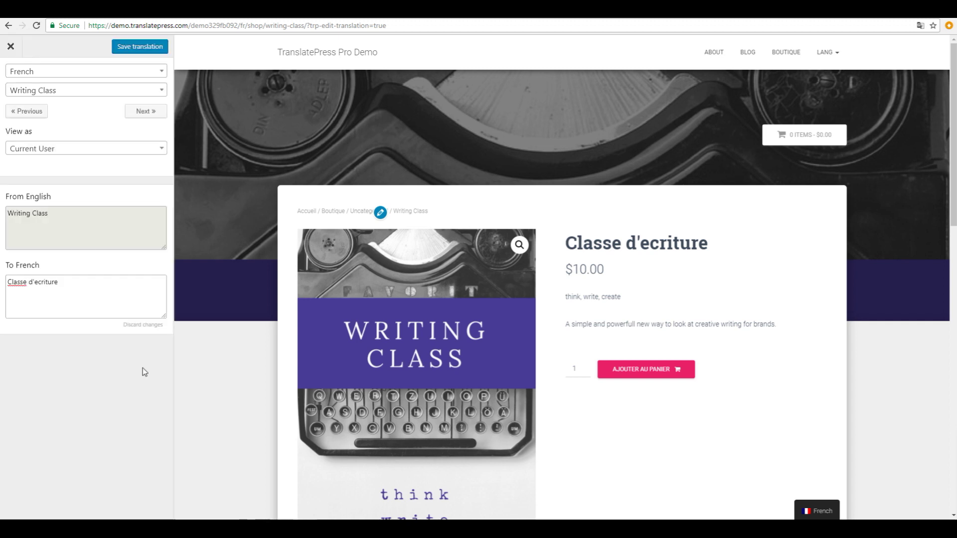
Step: Close the translation editor, check the home page in English and French, then open TranslatePress settings
left_click(10, 46)
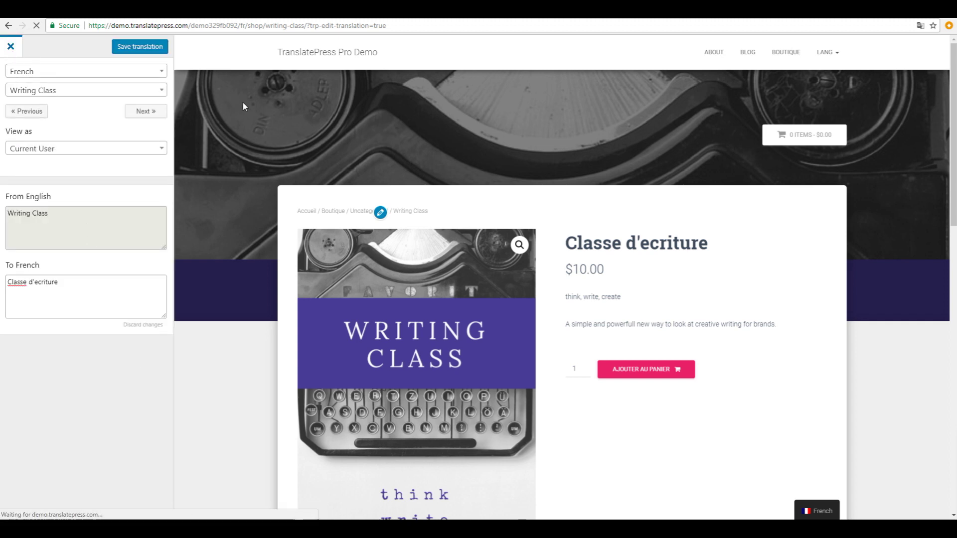
scroll(548, 299, "down", 2)
mouse_move(782, 510)
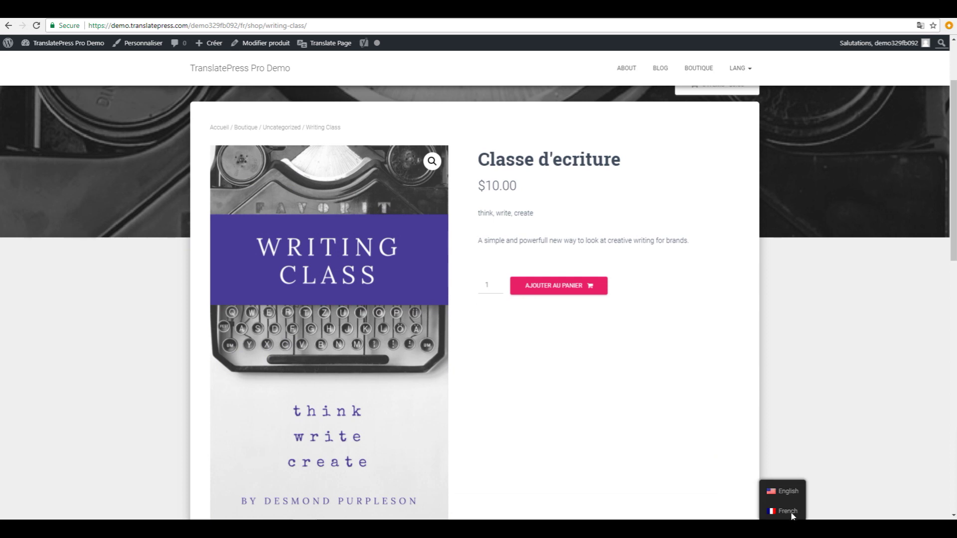
left_click(781, 492)
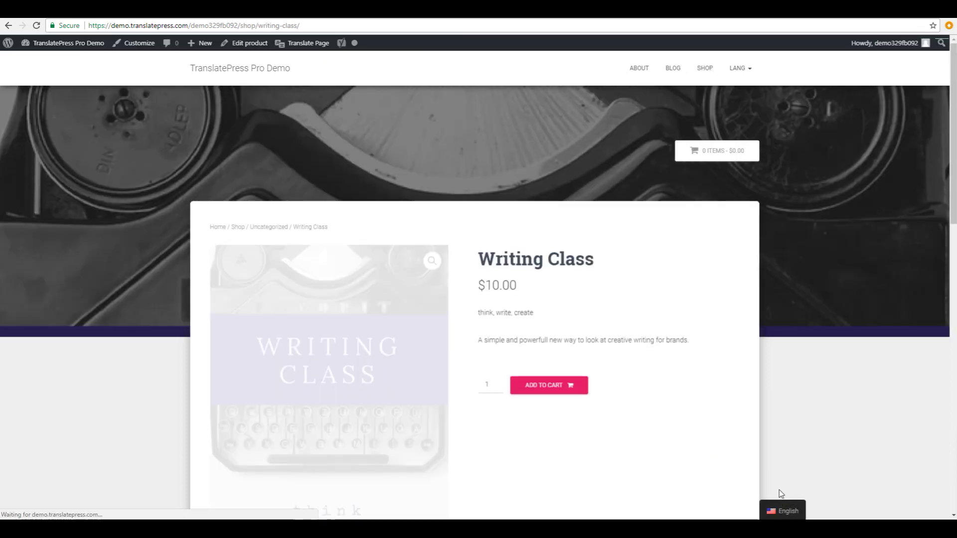
left_click(250, 73)
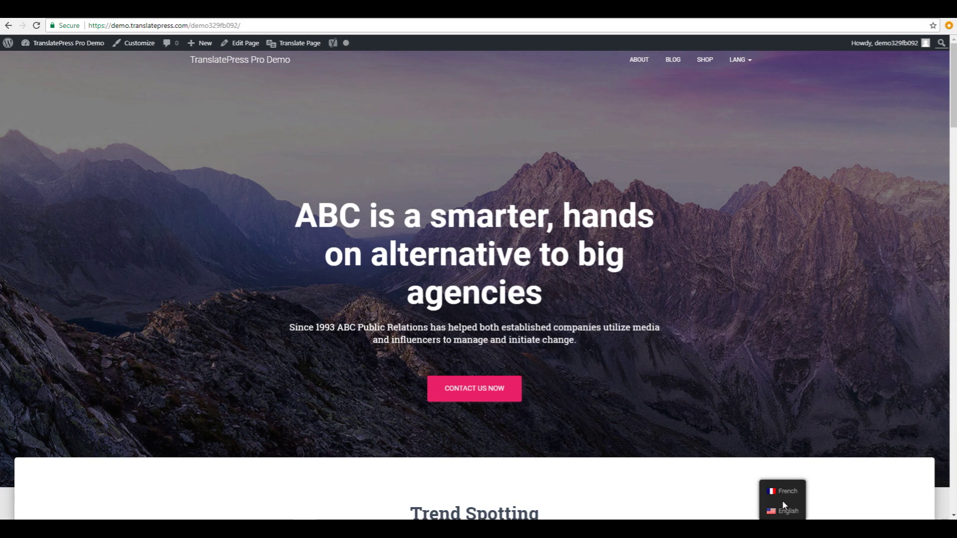
left_click(784, 492)
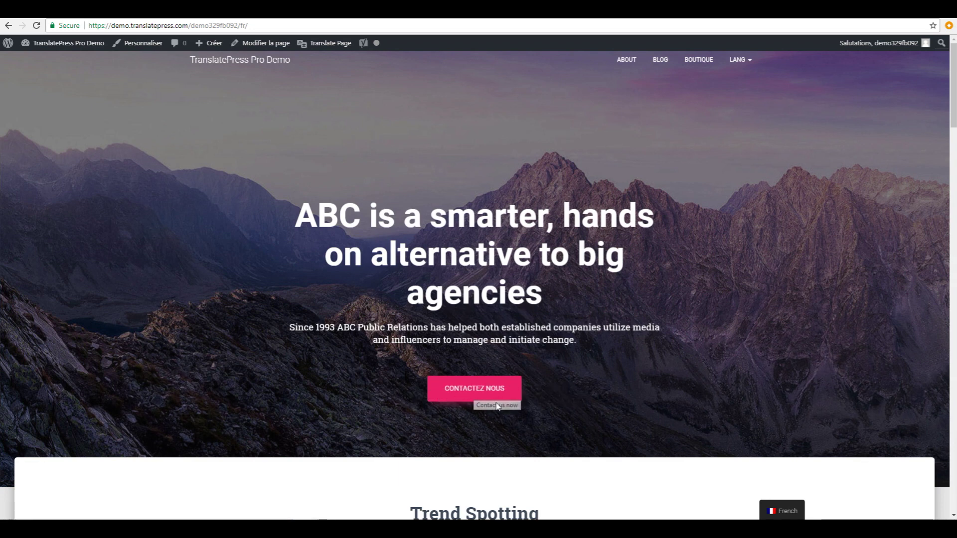
mouse_move(312, 44)
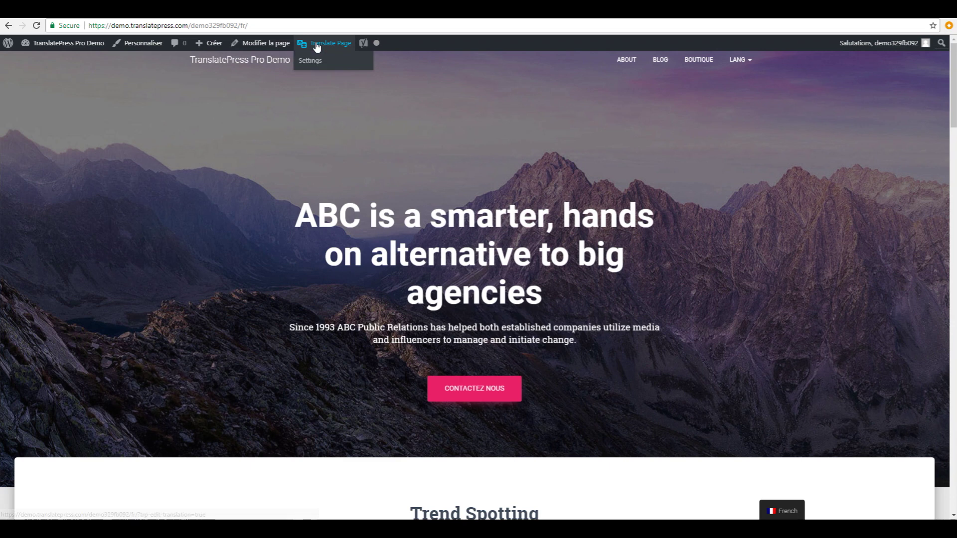
left_click(312, 64)
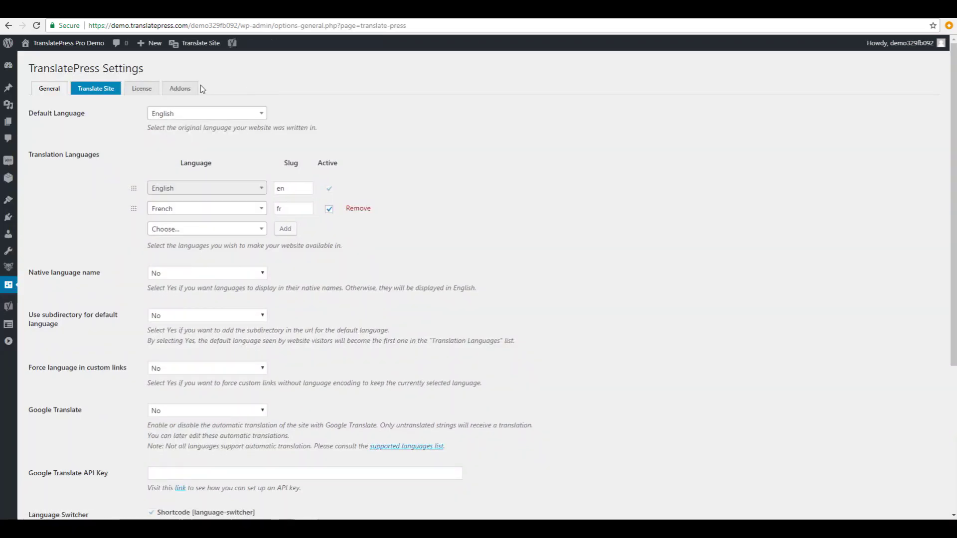
Step: Browse the TranslatePress Addons list: SEO Pack, Multiple Languages, Translator Accounts and others
left_click(184, 90)
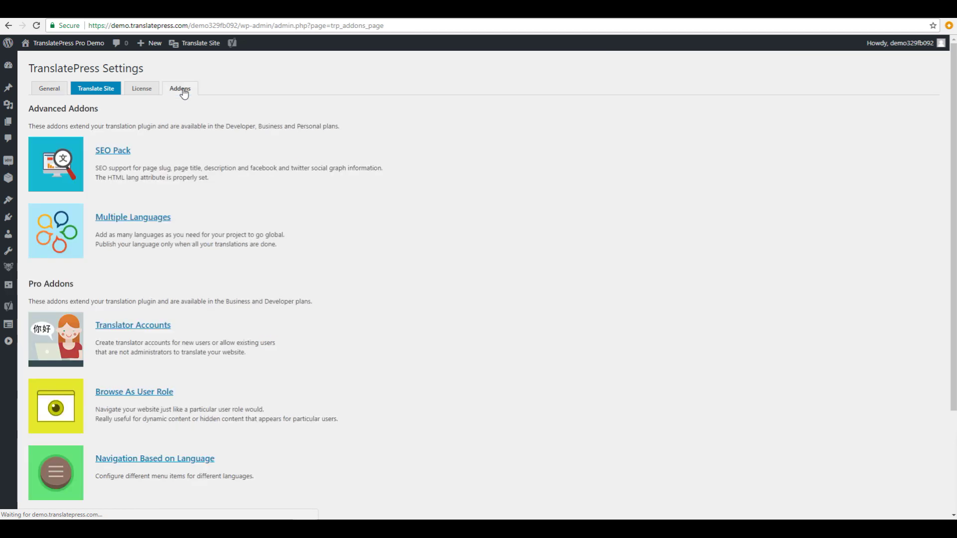
scroll(223, 151, "down", 1)
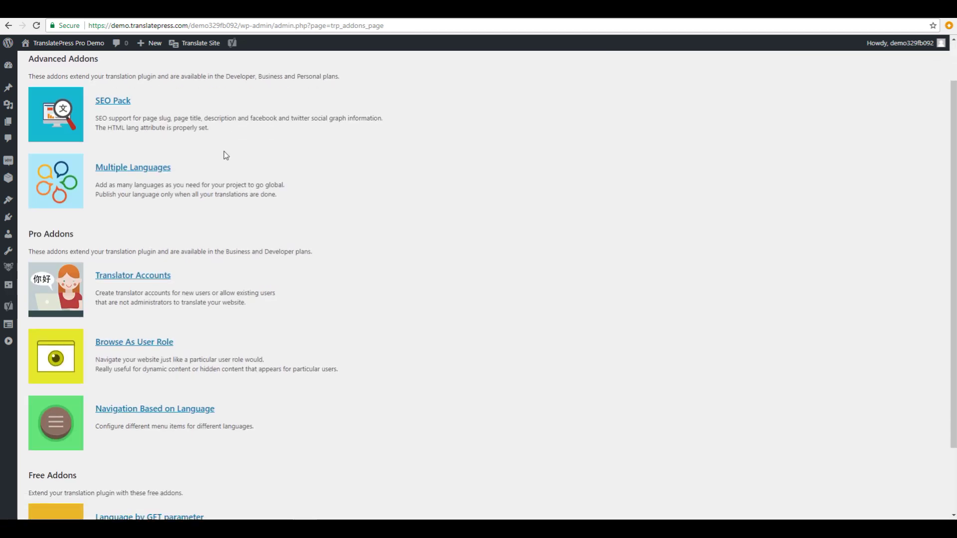
scroll(223, 151, "down", 1)
scroll(224, 153, "up", 1)
mouse_move(199, 44)
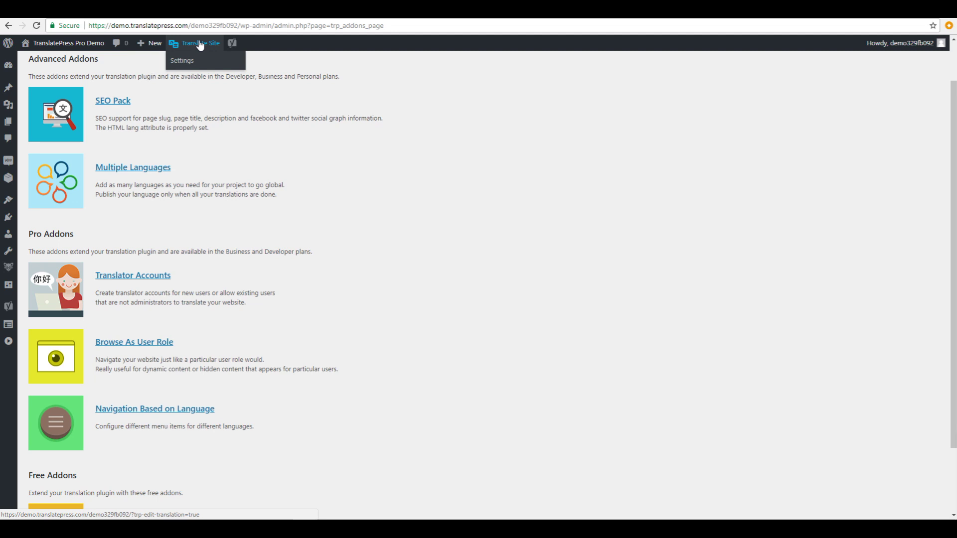
Step: Open the front-end translation editor via Translate Site in the admin bar
left_click(200, 44)
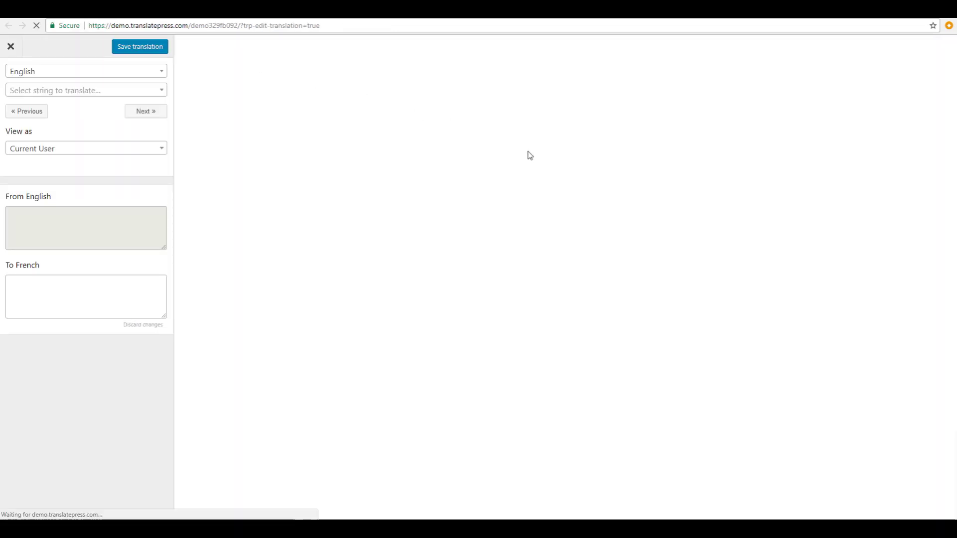